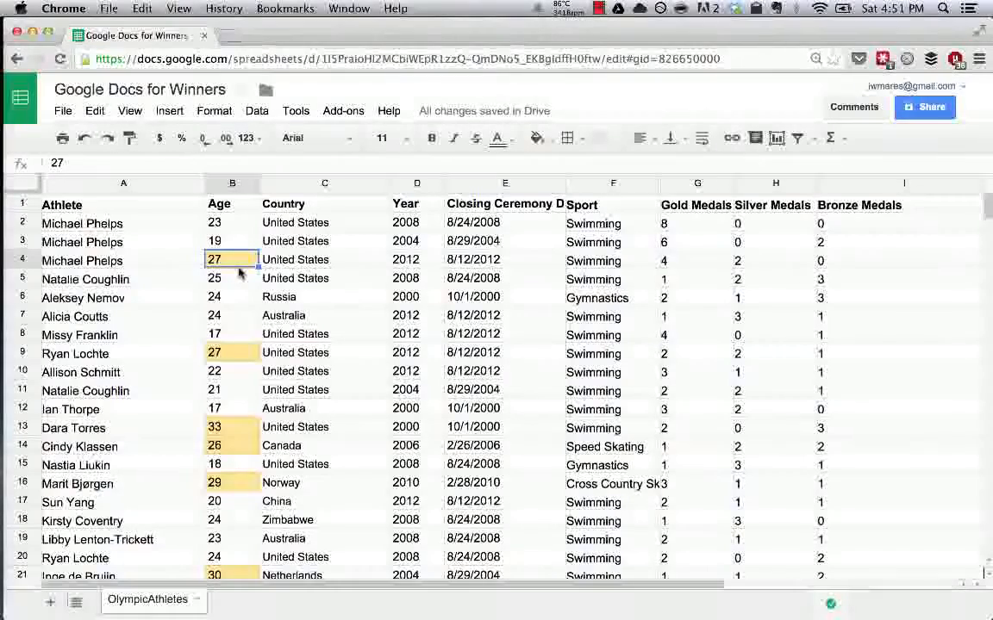
# Freeze the first row so the column headings stay in view.
pyautogui.click(231, 354)
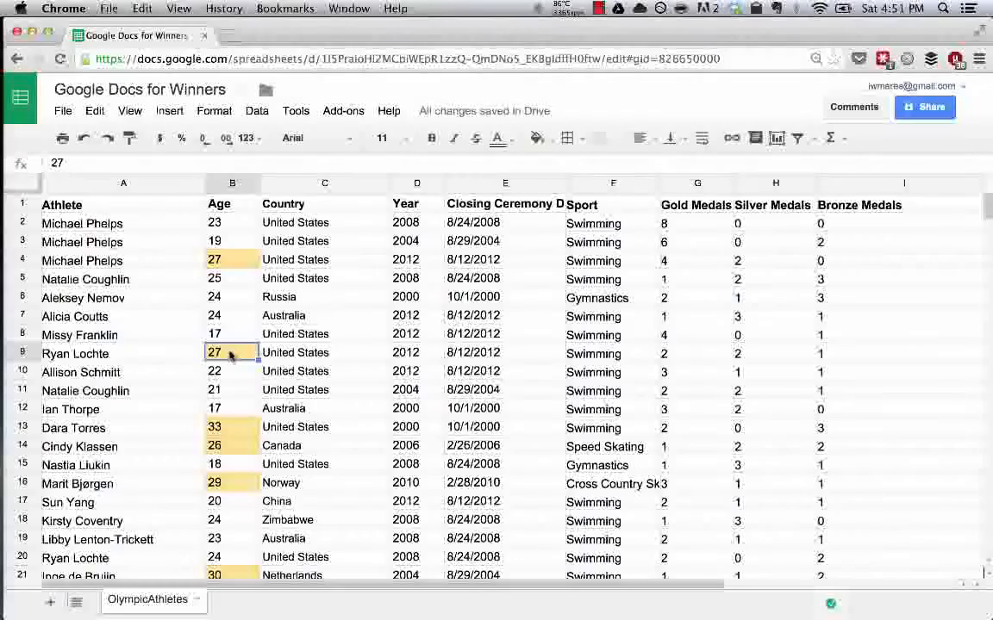
pyautogui.click(604, 221)
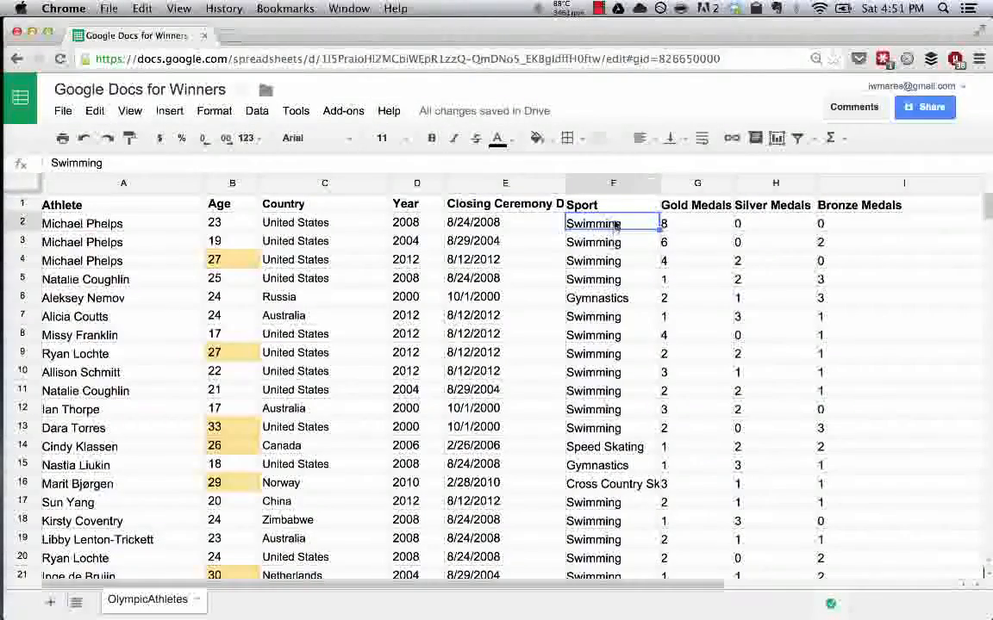
pyautogui.click(135, 116)
pyautogui.moveTo(186, 142)
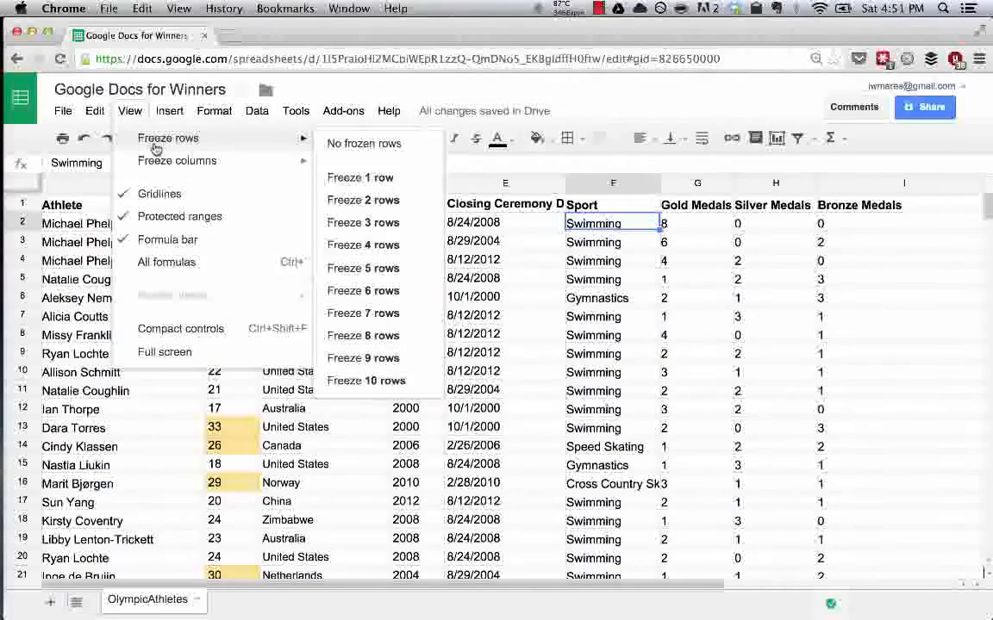
pyautogui.click(393, 178)
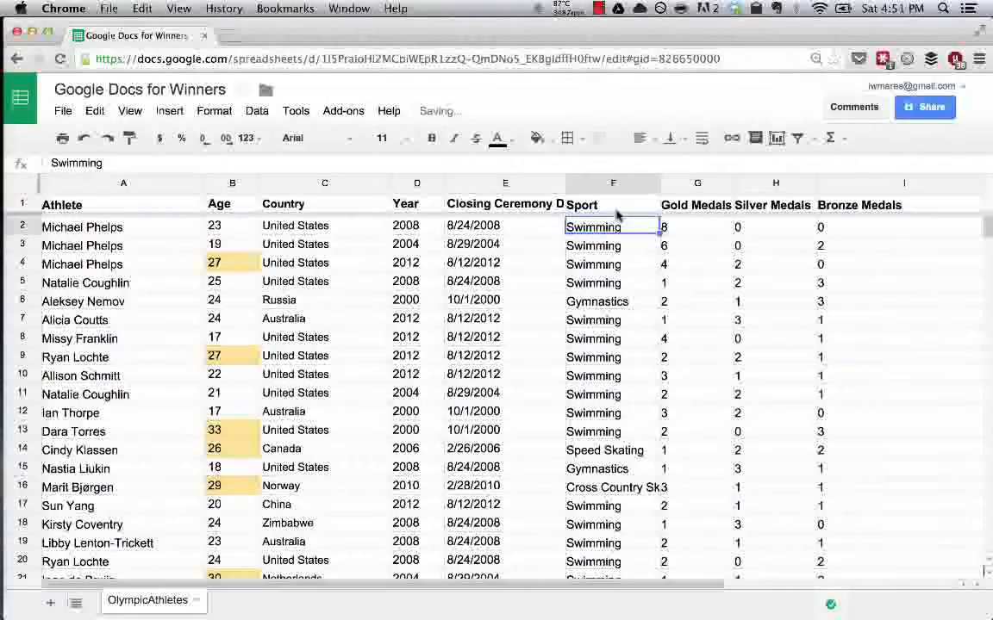
# Select the Sport entries from F2 down to row 300 and bring up the filter view options.
pyautogui.click(630, 245)
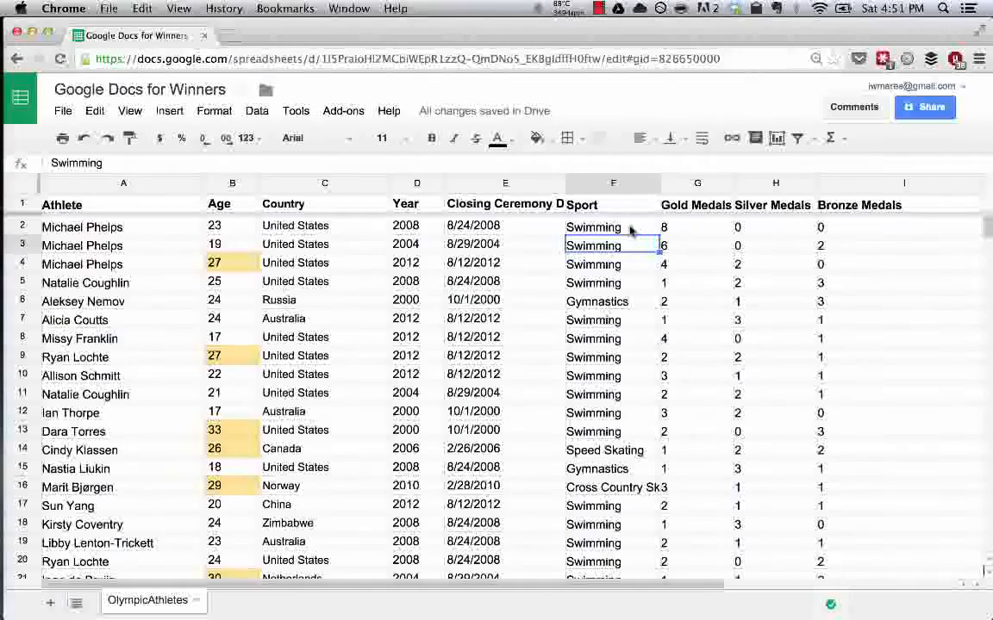
pyautogui.click(630, 229)
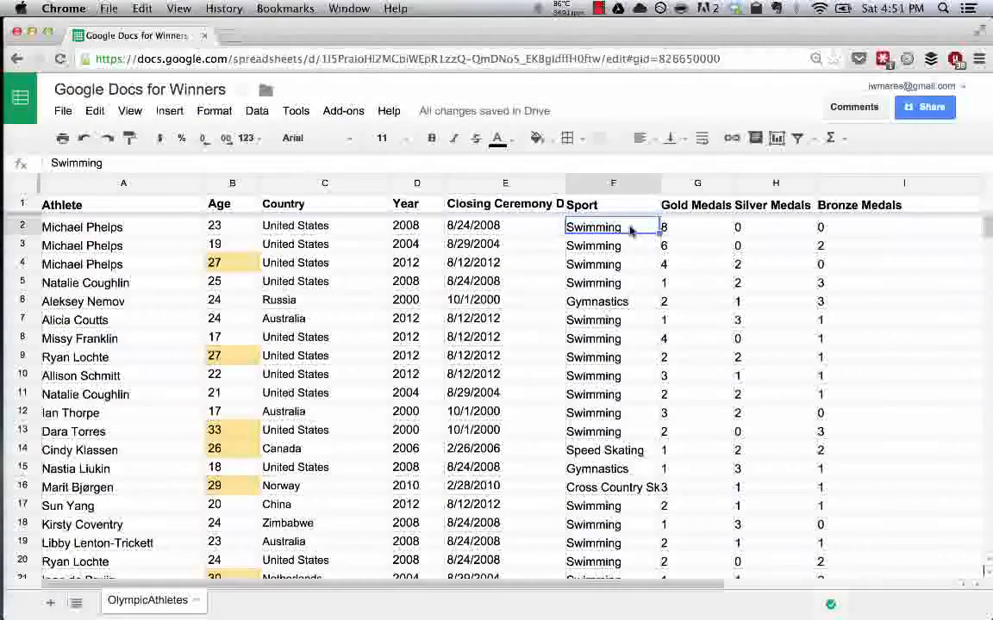
pyautogui.press('super+shift+Down')
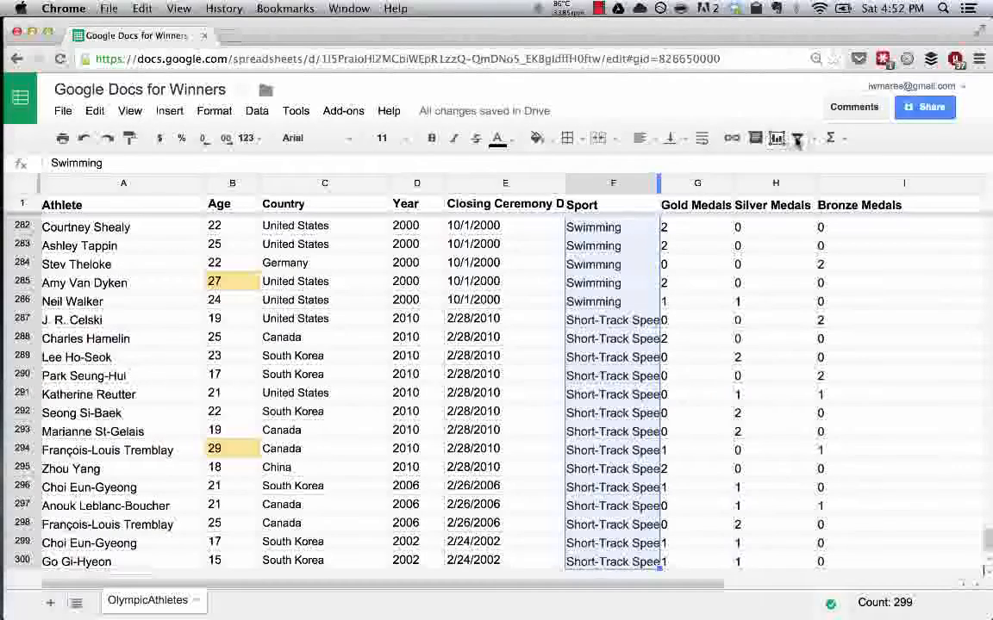
pyautogui.click(814, 143)
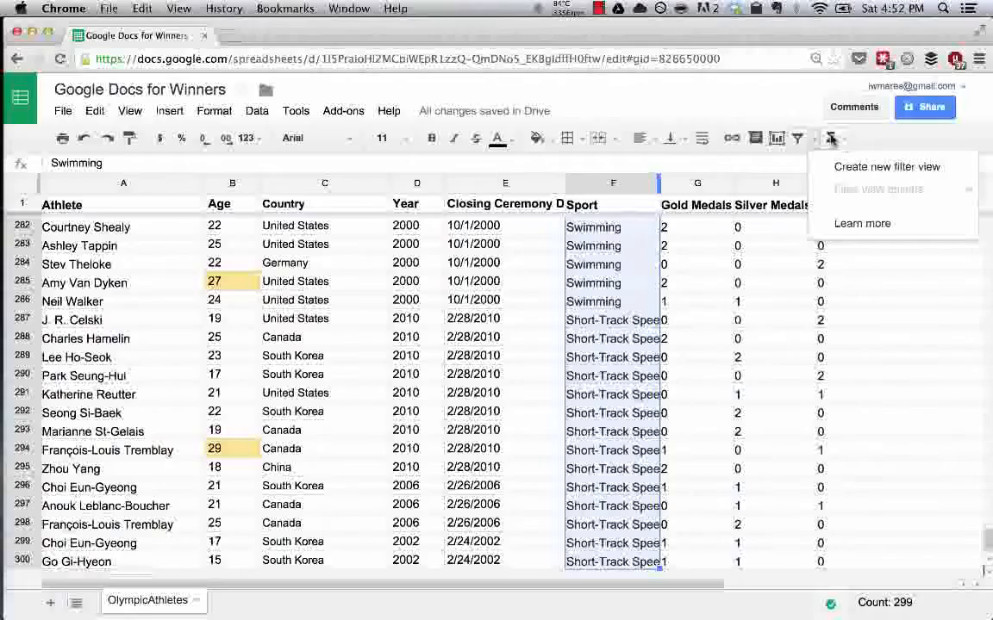
pyautogui.click(747, 161)
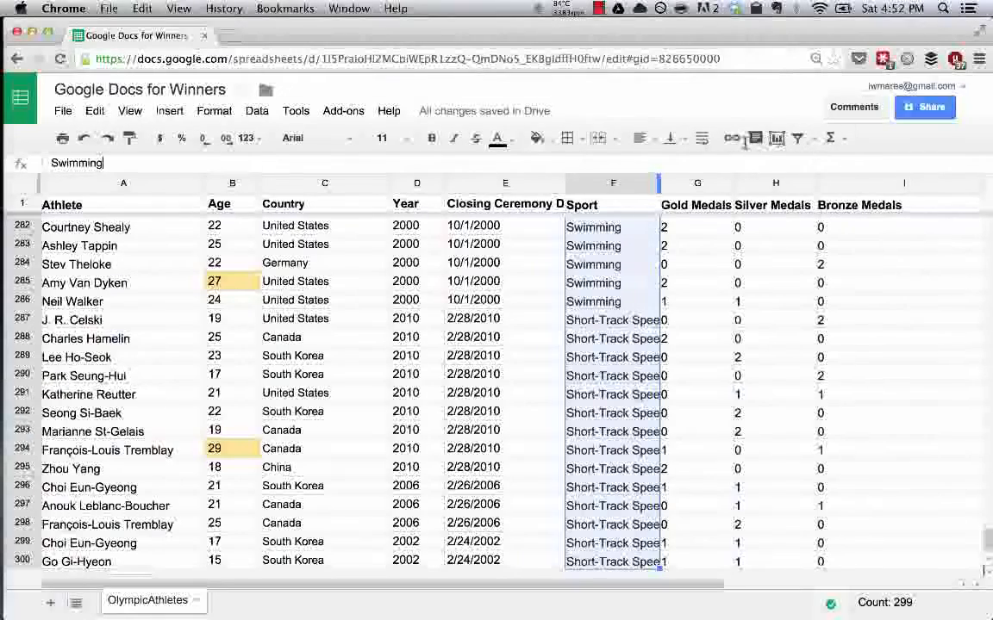
# Sort the whole sheet A to Z by the Sport column (F).
pyautogui.click(650, 186)
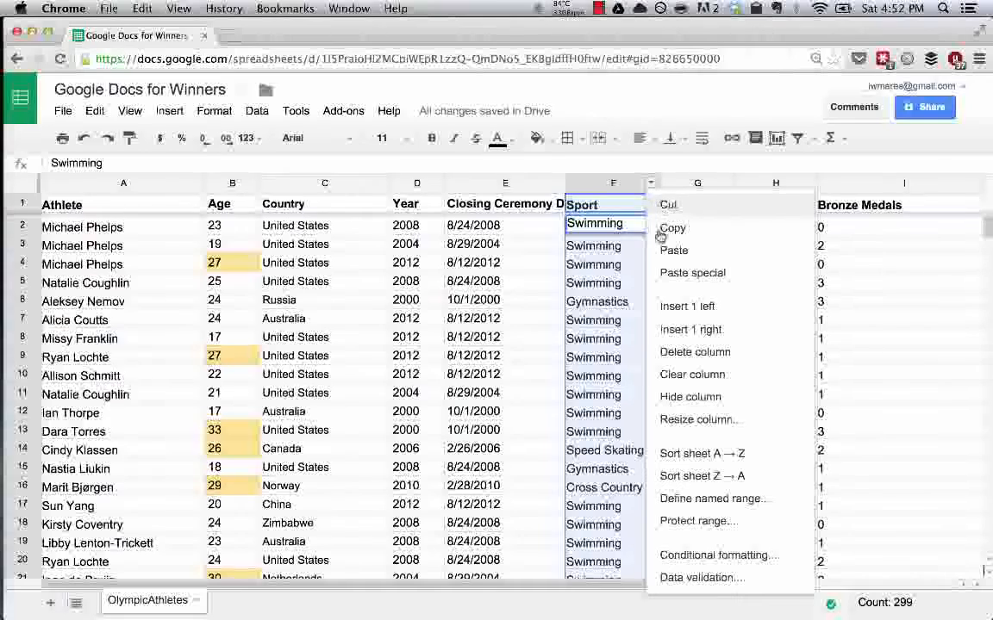
pyautogui.click(720, 454)
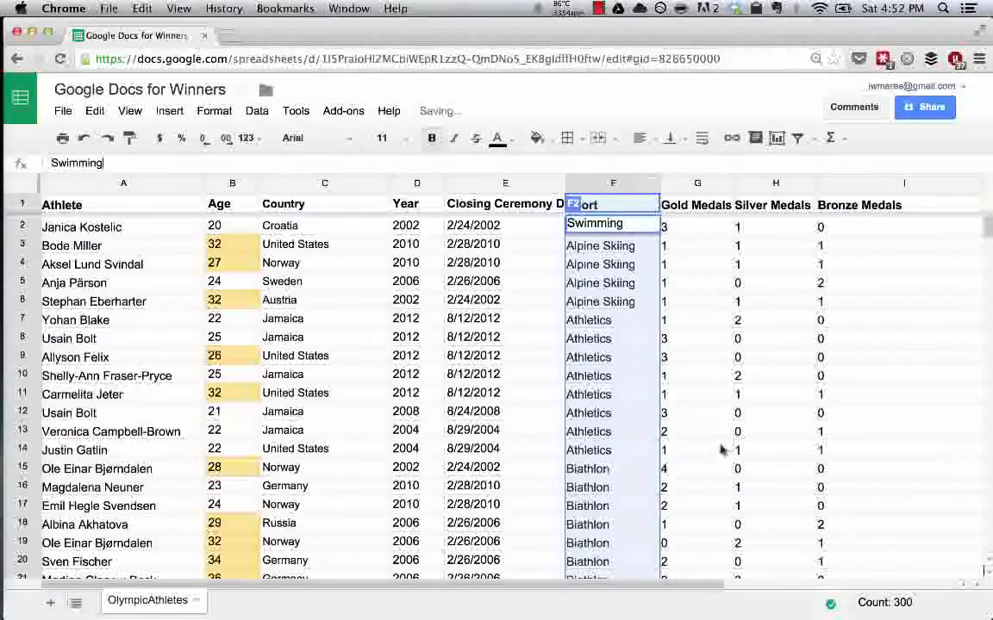
pyautogui.click(630, 260)
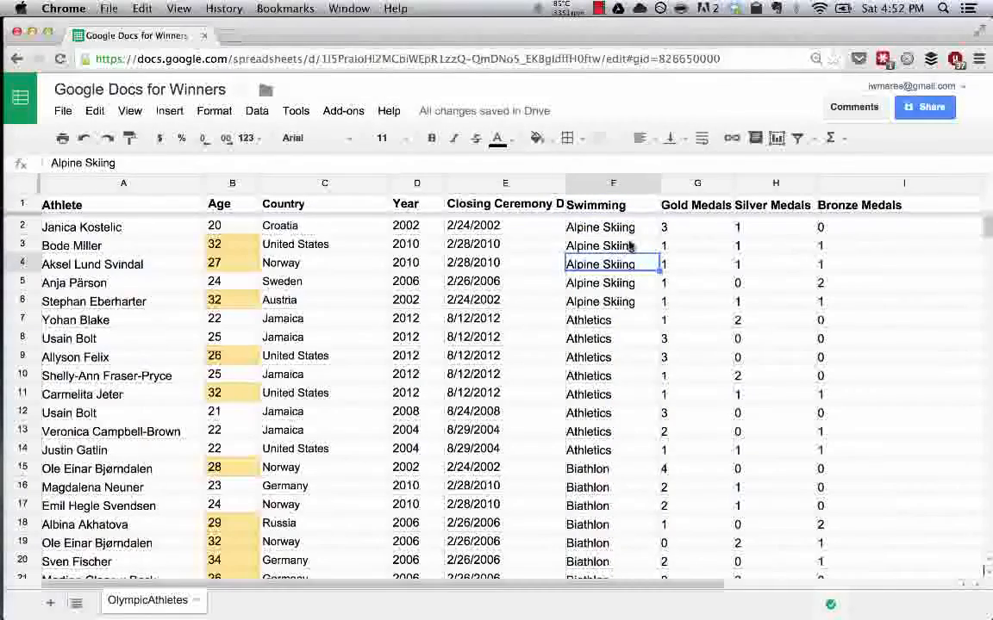
# Review how the rows are grouped by sport in column F, down to row 300 and back up to row 2.
pyautogui.scroll(-4, 629, 248)
pyautogui.scroll(4, 630, 247)
pyautogui.scroll(-1, 617, 218)
pyautogui.scroll(-13, 617, 218)
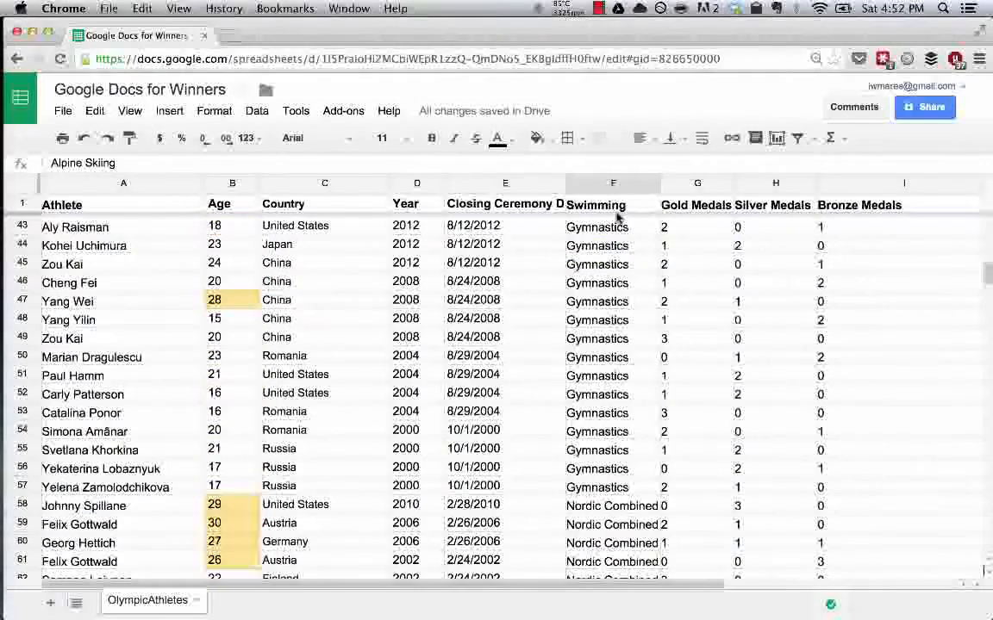
pyautogui.scroll(-9, 640, 421)
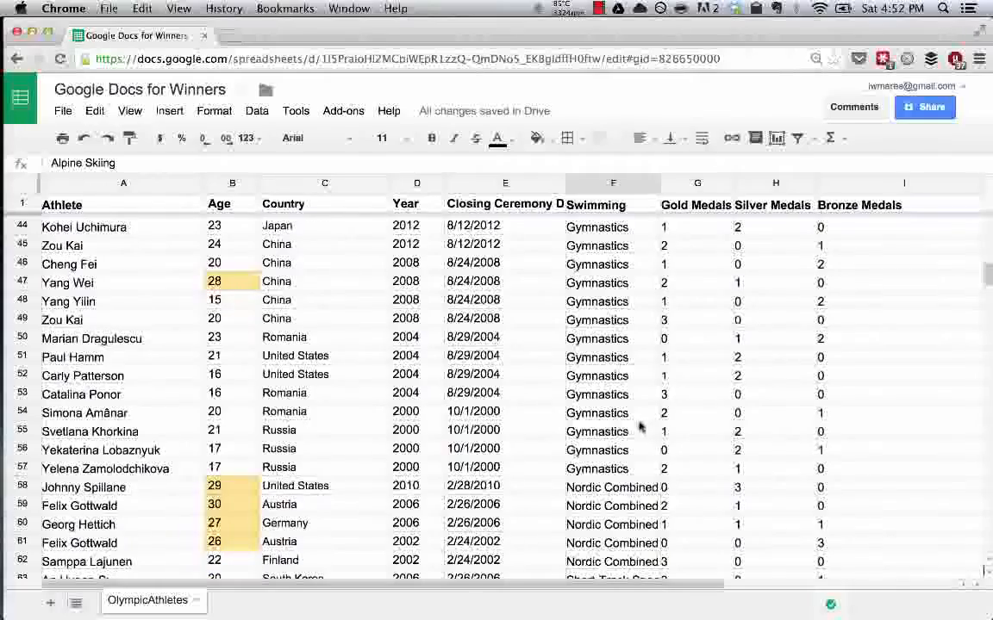
pyautogui.scroll(-20, 641, 427)
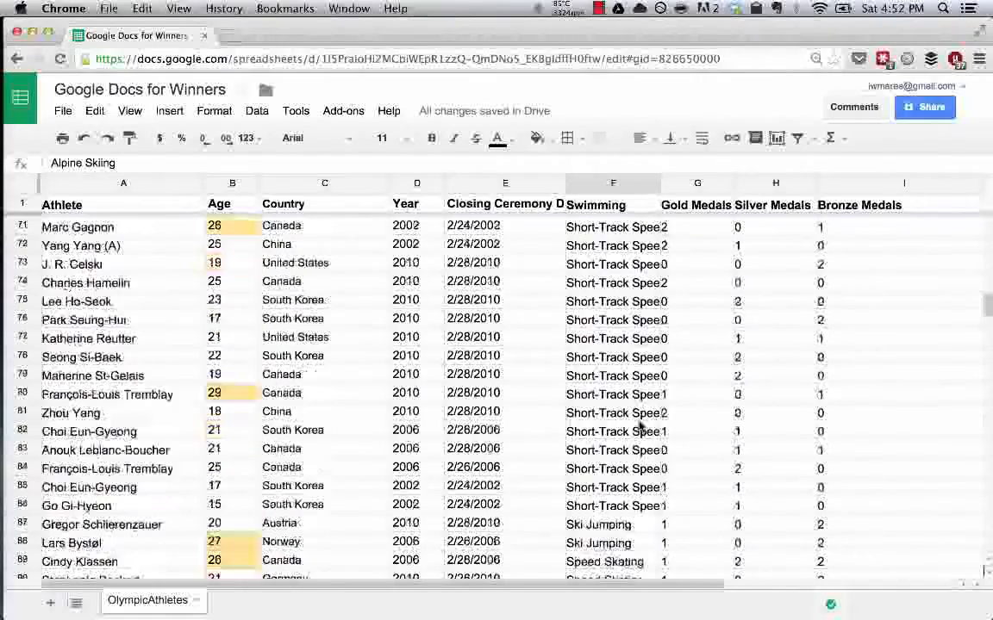
pyautogui.scroll(-17, 640, 426)
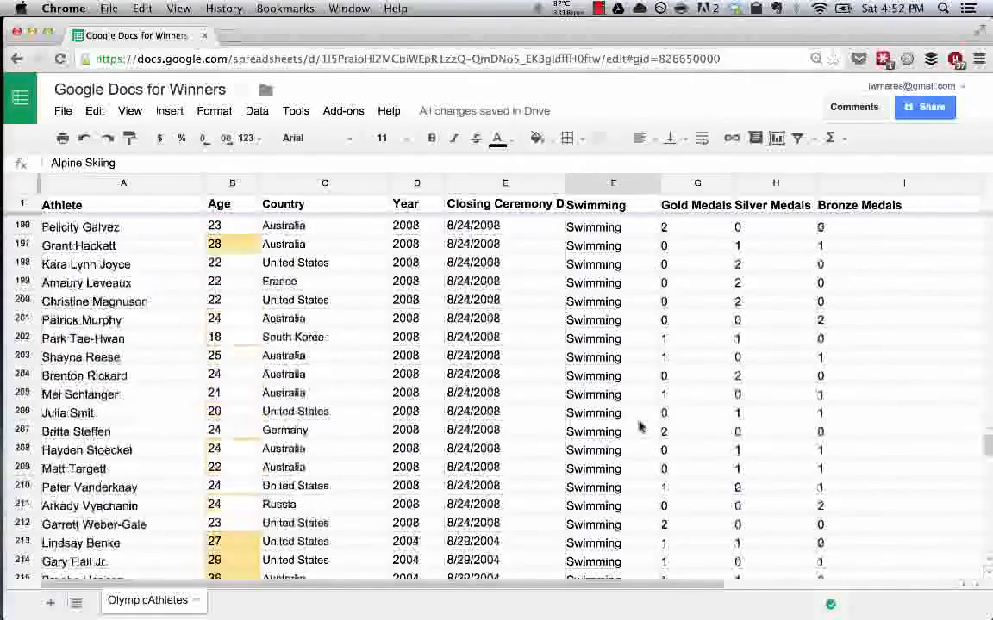
pyautogui.scroll(-20, 640, 427)
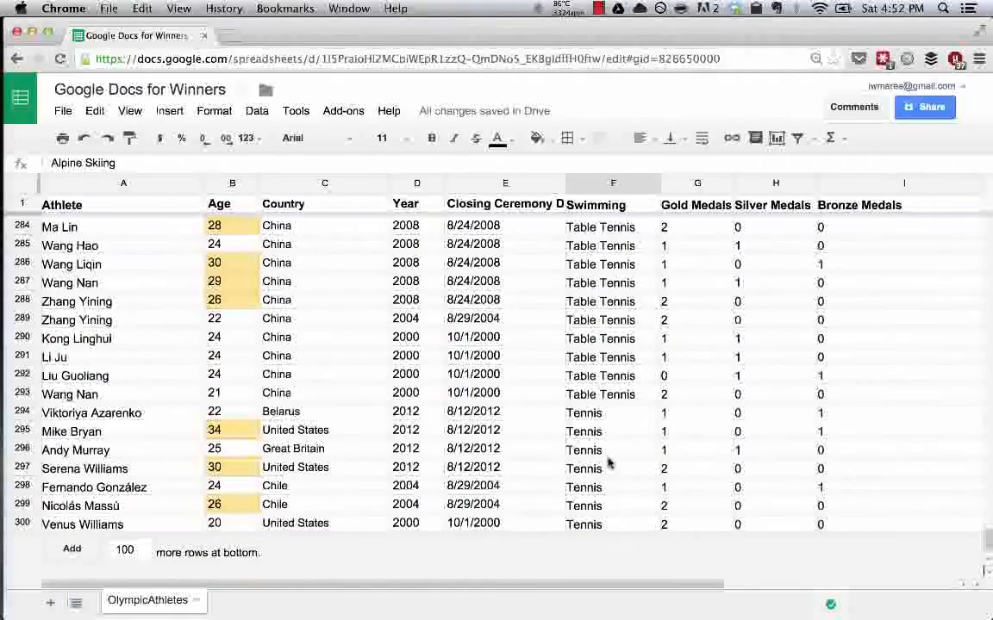
pyautogui.scroll(2, 608, 465)
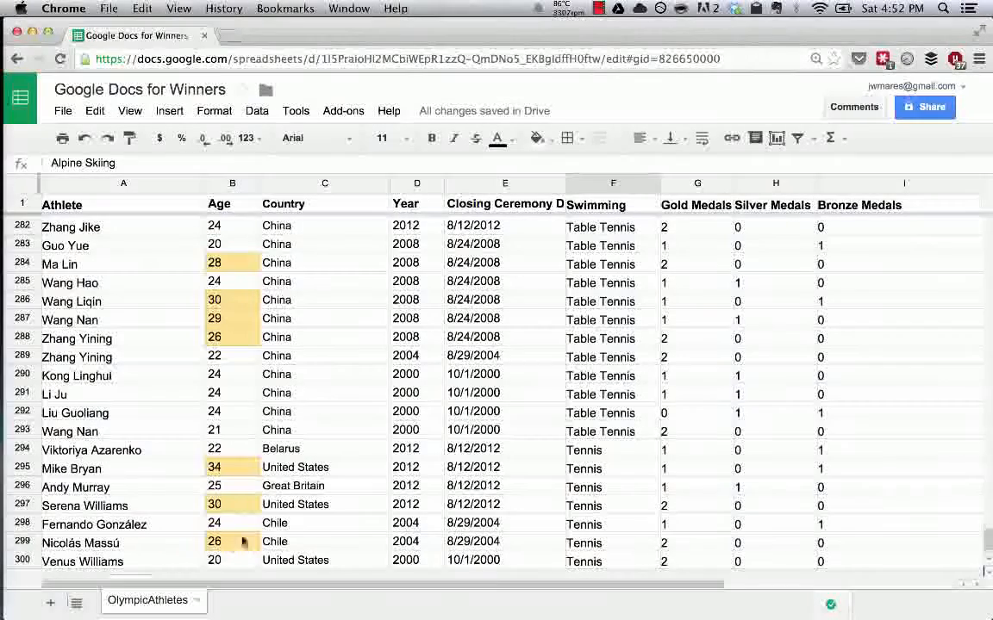
pyautogui.scroll(1, 548, 468)
pyautogui.scroll(3, 548, 468)
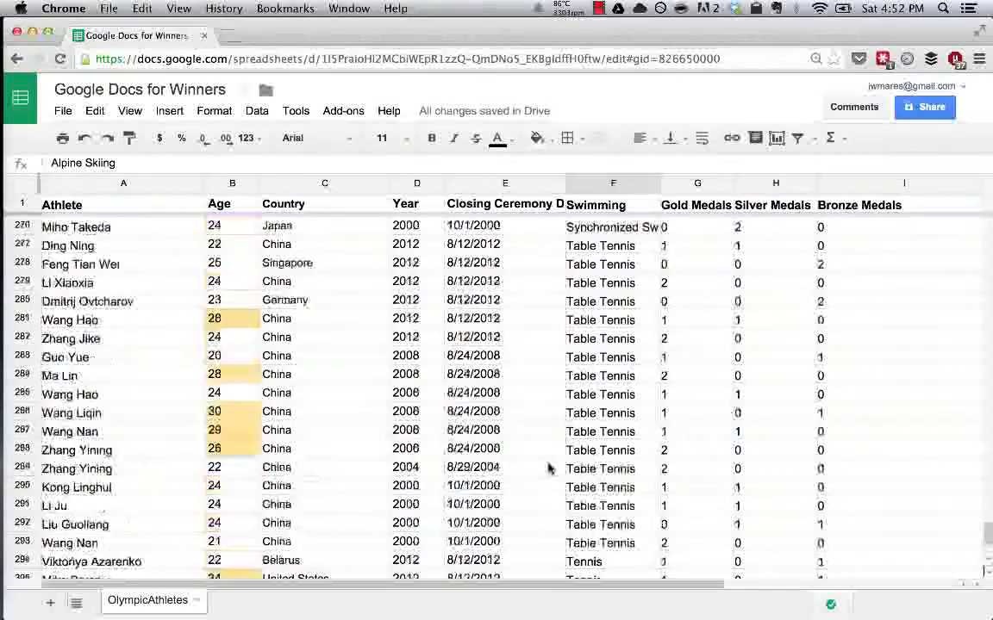
pyautogui.scroll(5, 550, 465)
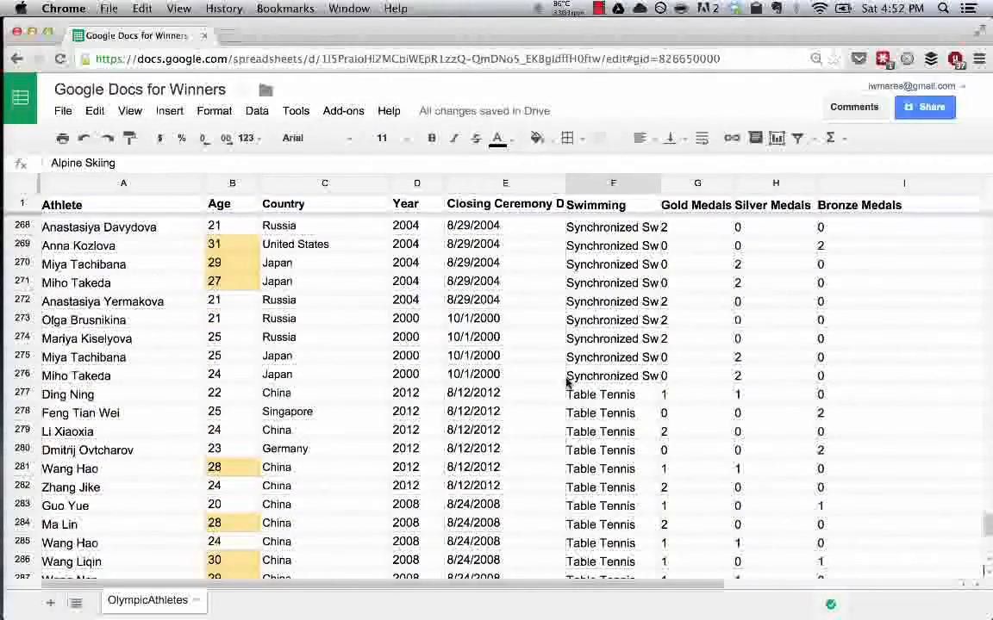
pyautogui.scroll(1, 567, 382)
pyautogui.scroll(9, 567, 382)
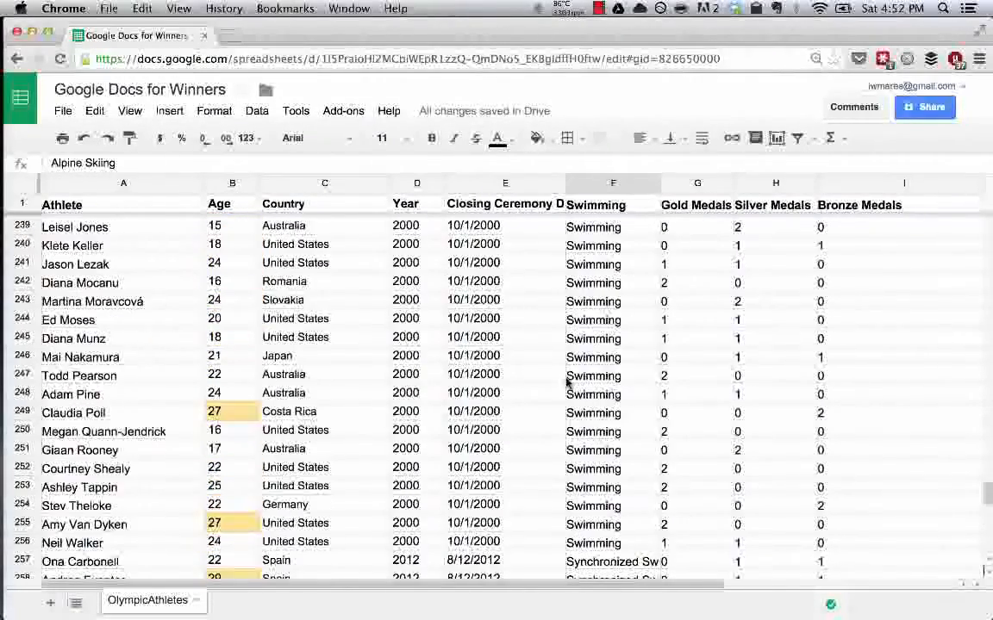
pyautogui.scroll(2, 569, 382)
pyautogui.scroll(1, 604, 353)
pyautogui.scroll(1, 616, 345)
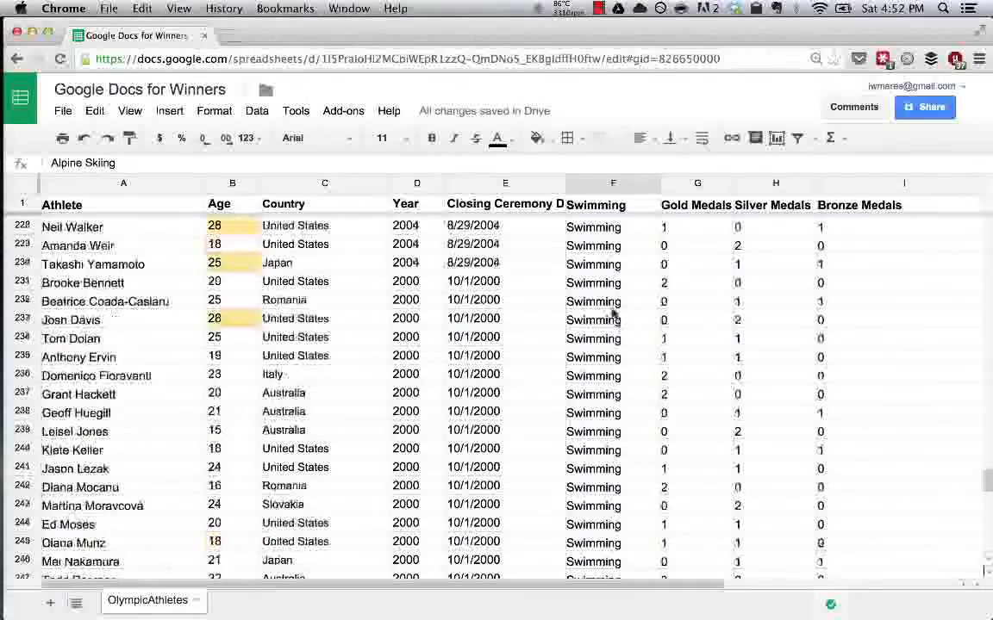
pyautogui.scroll(4, 621, 338)
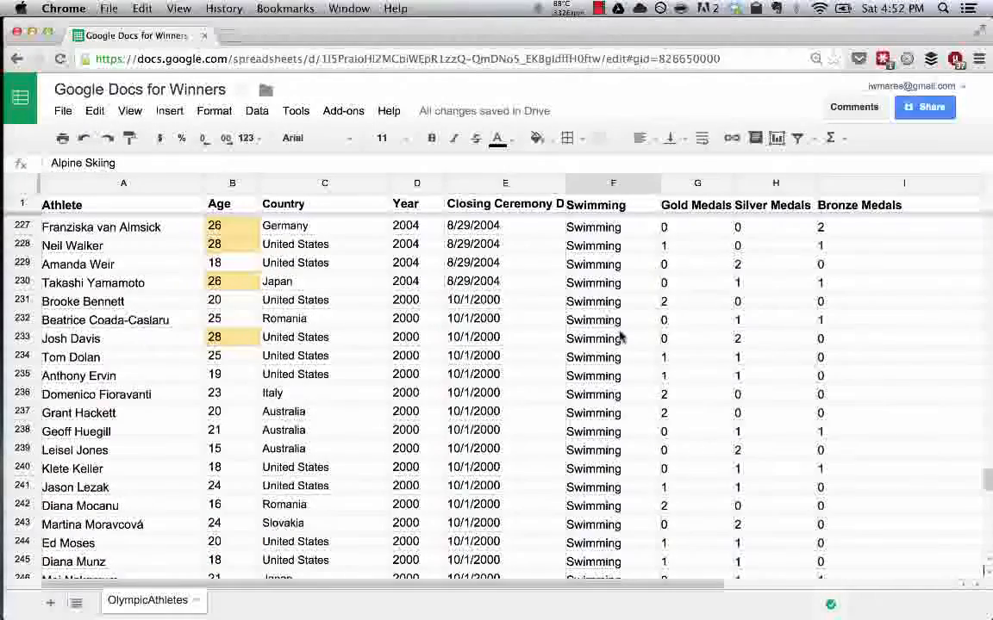
pyautogui.scroll(6, 620, 337)
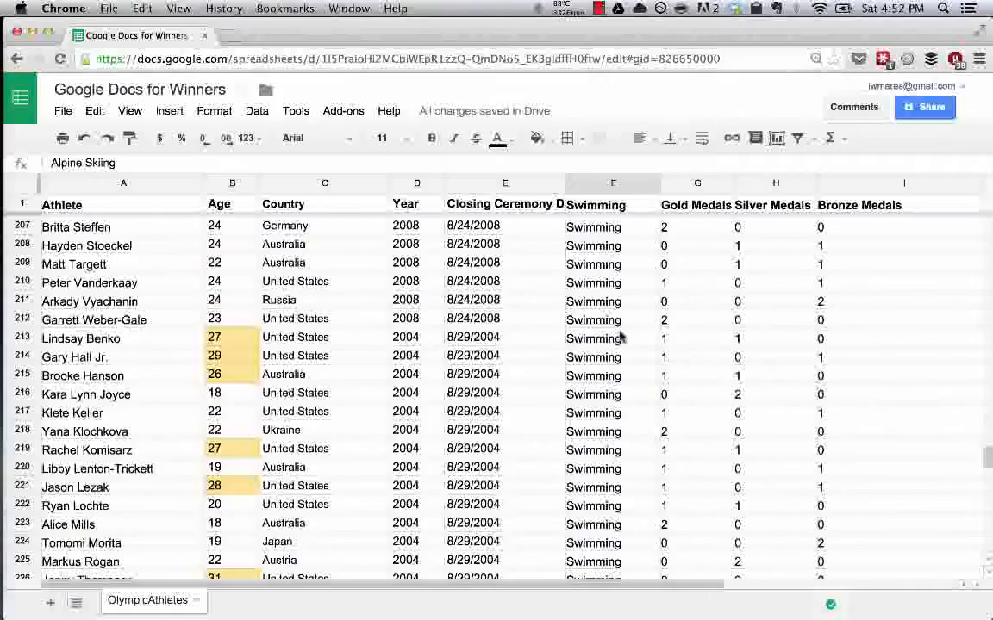
pyautogui.scroll(1, 620, 338)
pyautogui.scroll(12, 621, 337)
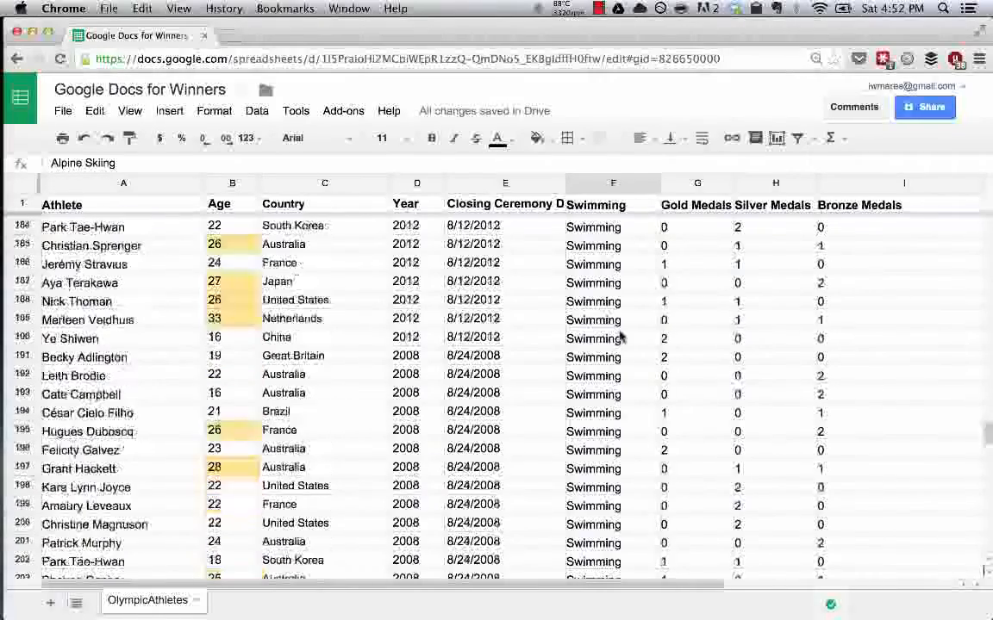
pyautogui.scroll(11, 621, 338)
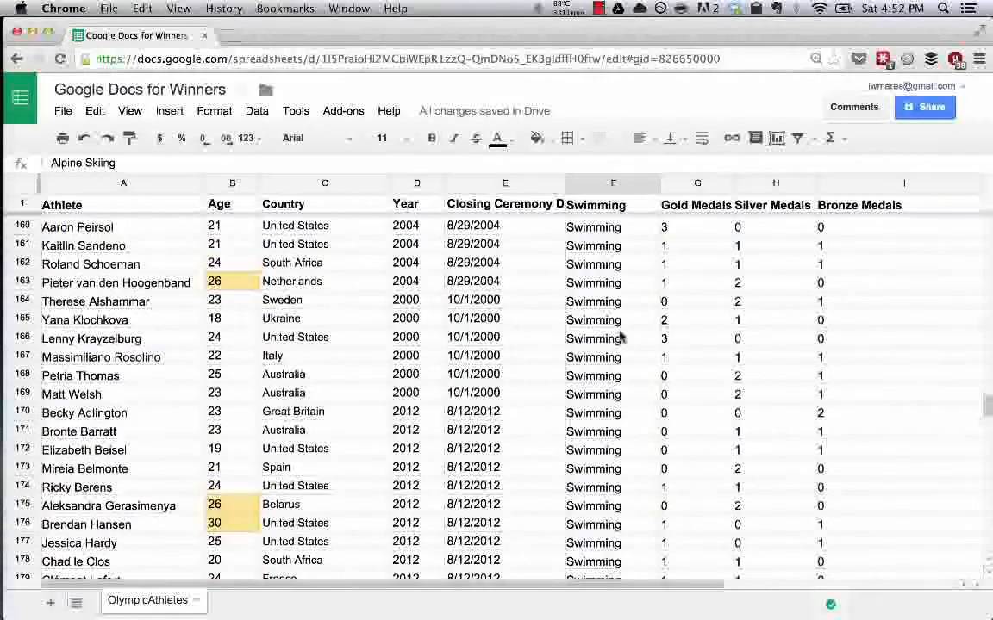
pyautogui.scroll(19, 621, 338)
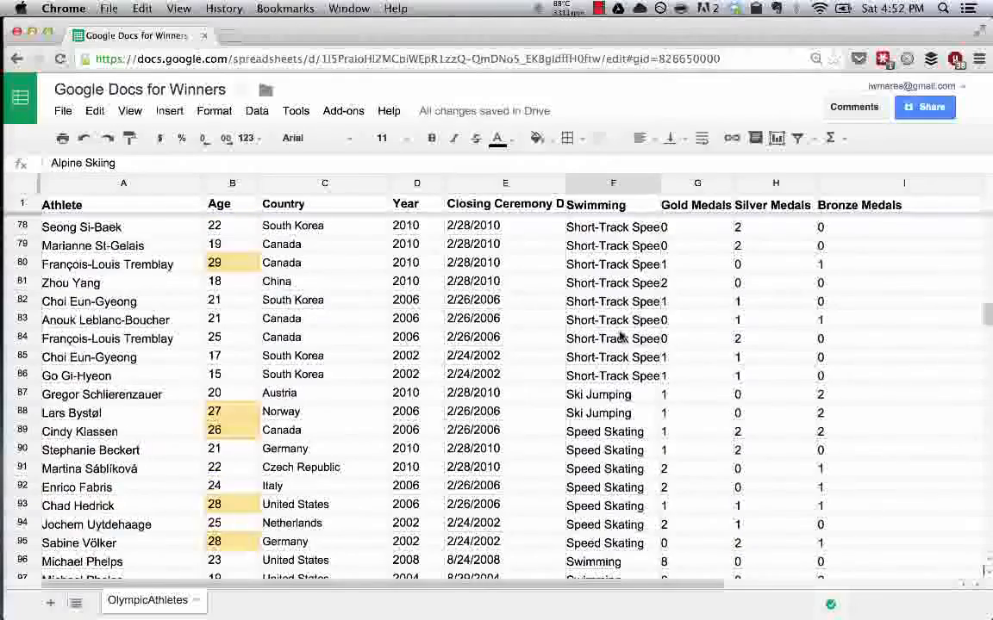
pyautogui.scroll(15, 620, 338)
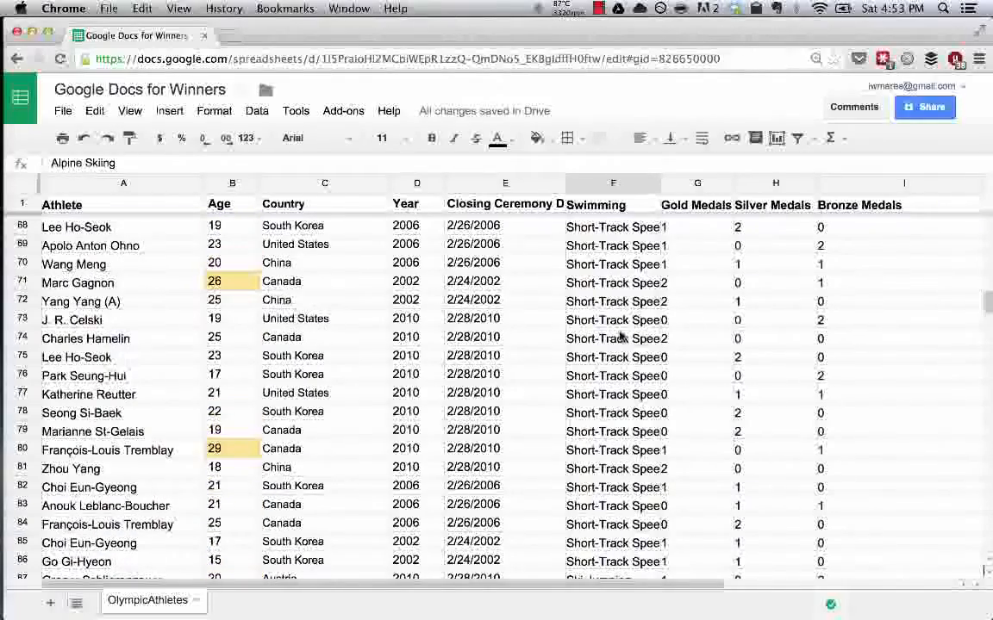
pyautogui.scroll(8, 621, 338)
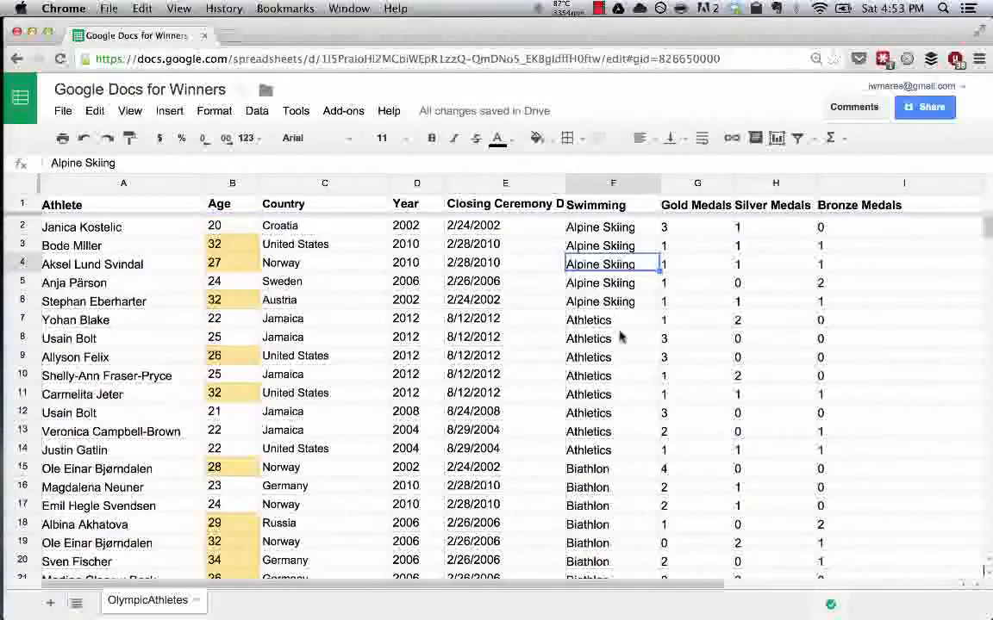
pyautogui.scroll(-4, 581, 422)
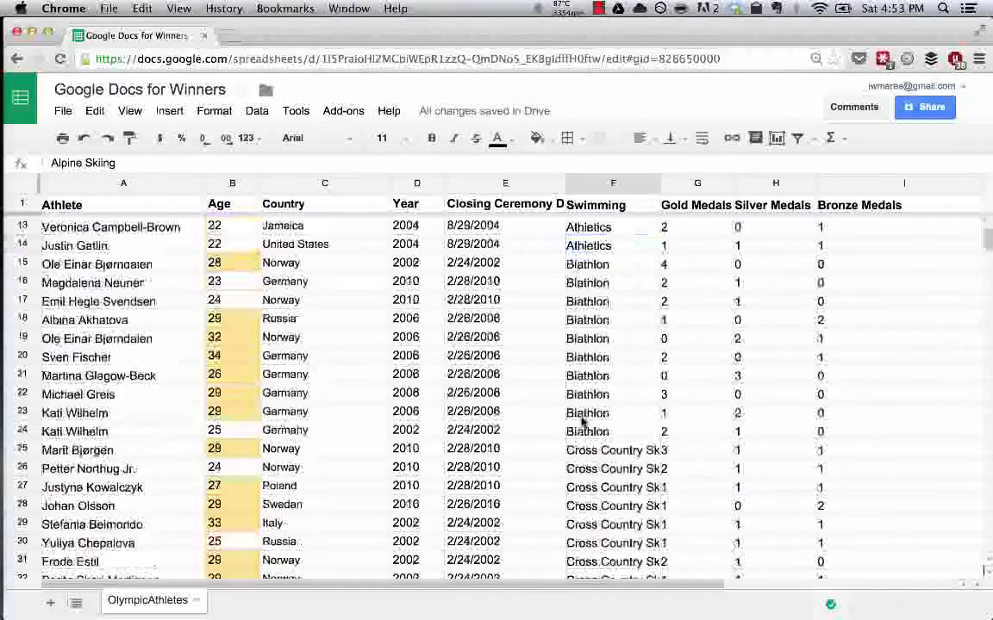
pyautogui.scroll(-3, 581, 421)
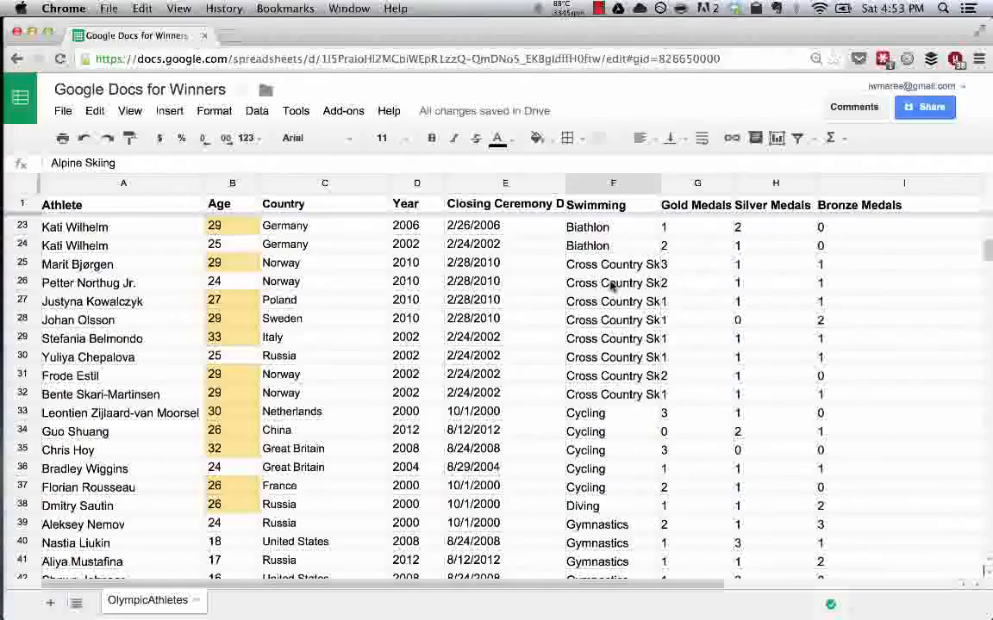
pyautogui.scroll(10, 612, 286)
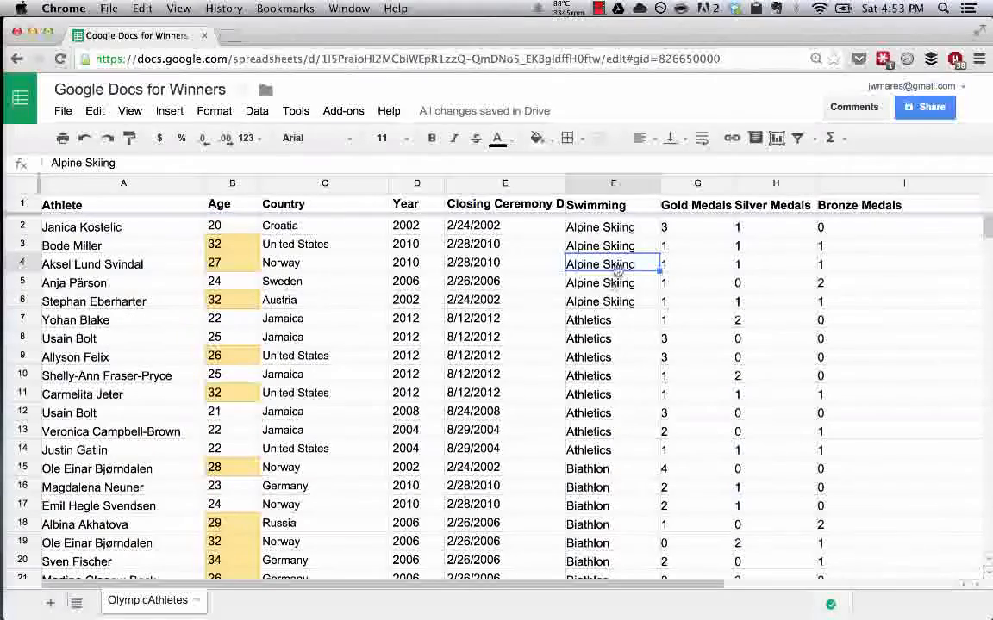
# Sort the whole sheet Z to A by column F.
pyautogui.moveTo(651, 188)
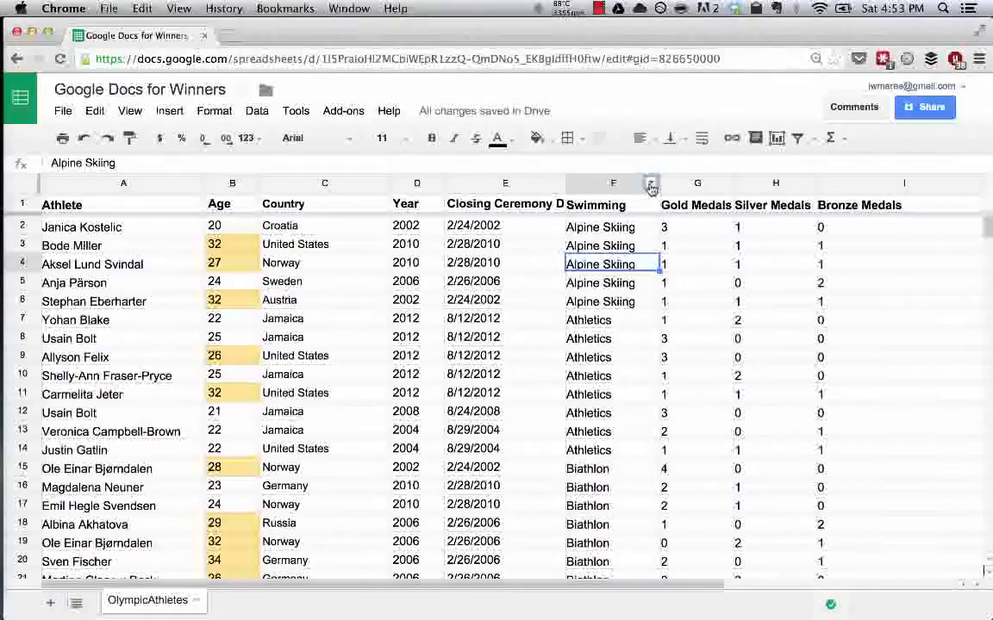
pyautogui.click(652, 187)
pyautogui.click(650, 184)
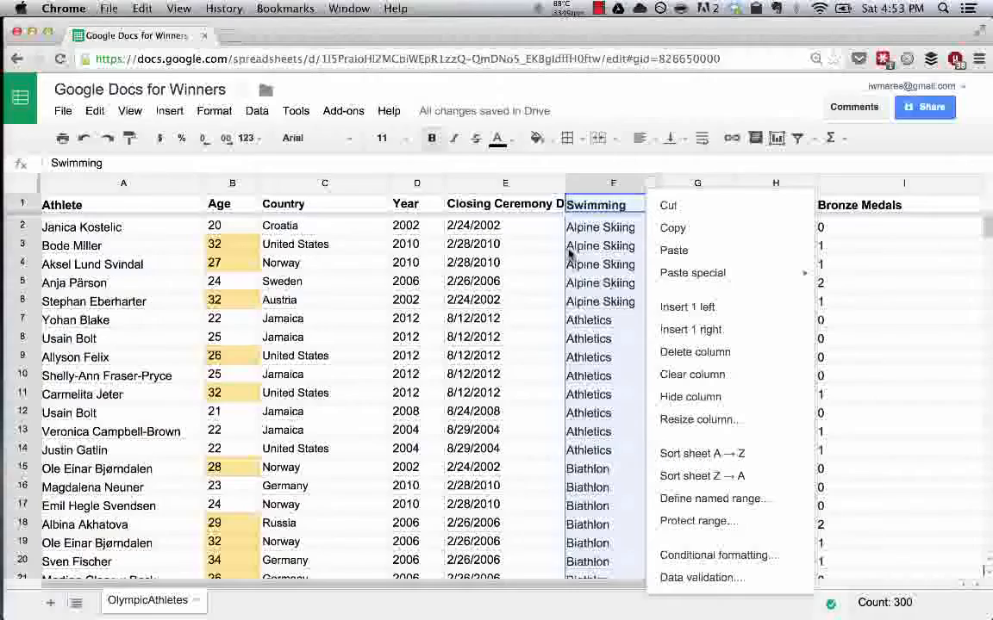
pyautogui.click(738, 474)
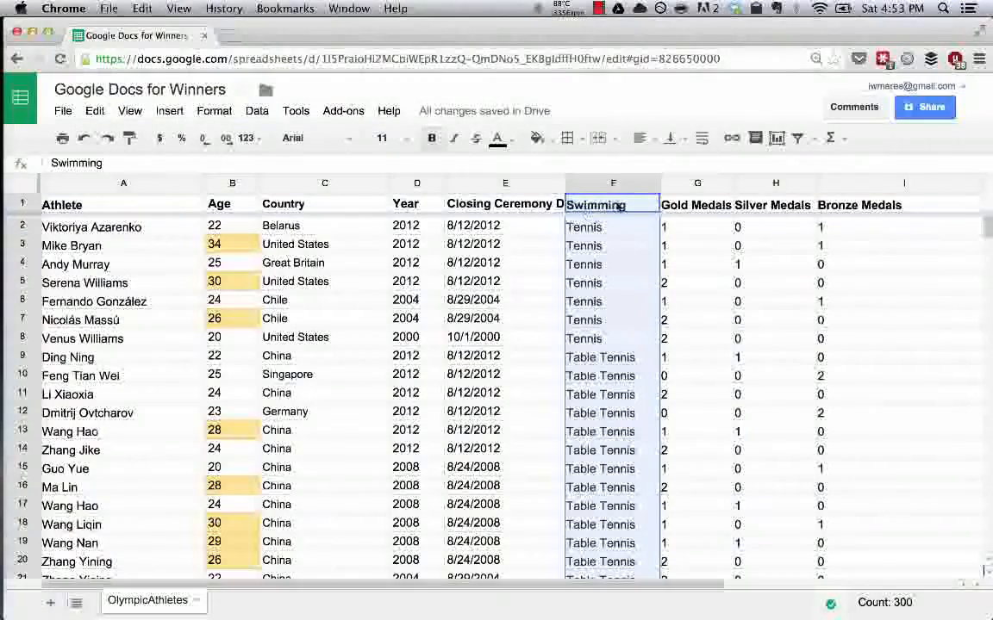
# Sort the whole sheet A to Z by the sport column (F) and select its header cell F1.
pyautogui.click(652, 186)
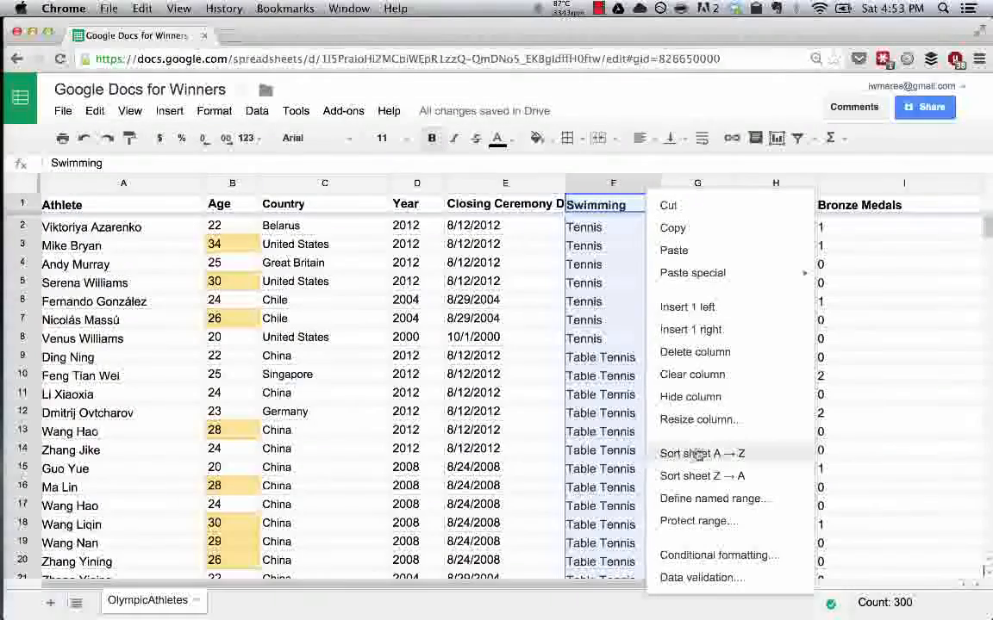
pyautogui.click(702, 454)
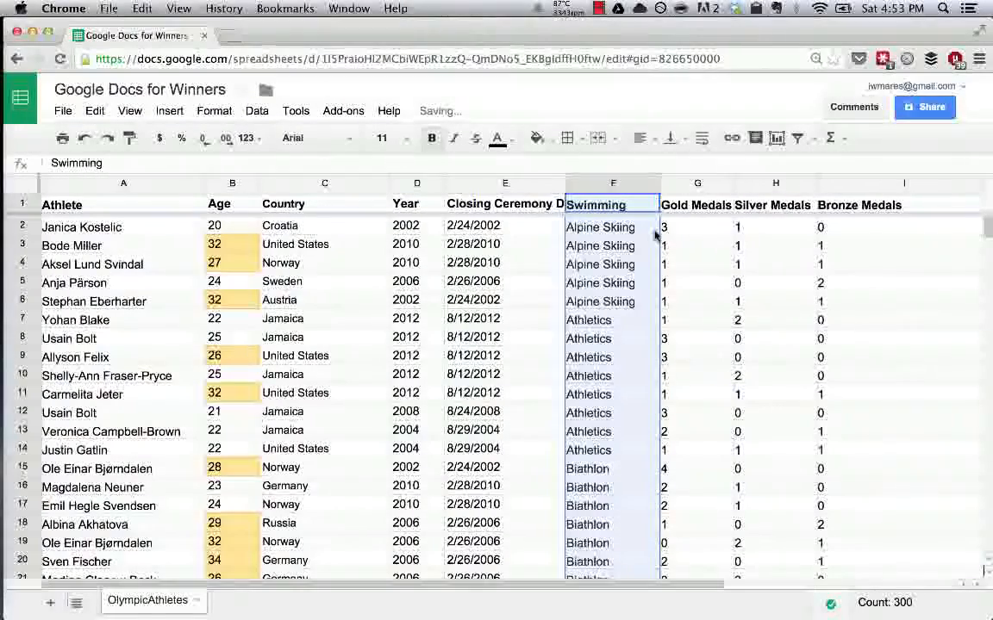
pyautogui.click(614, 210)
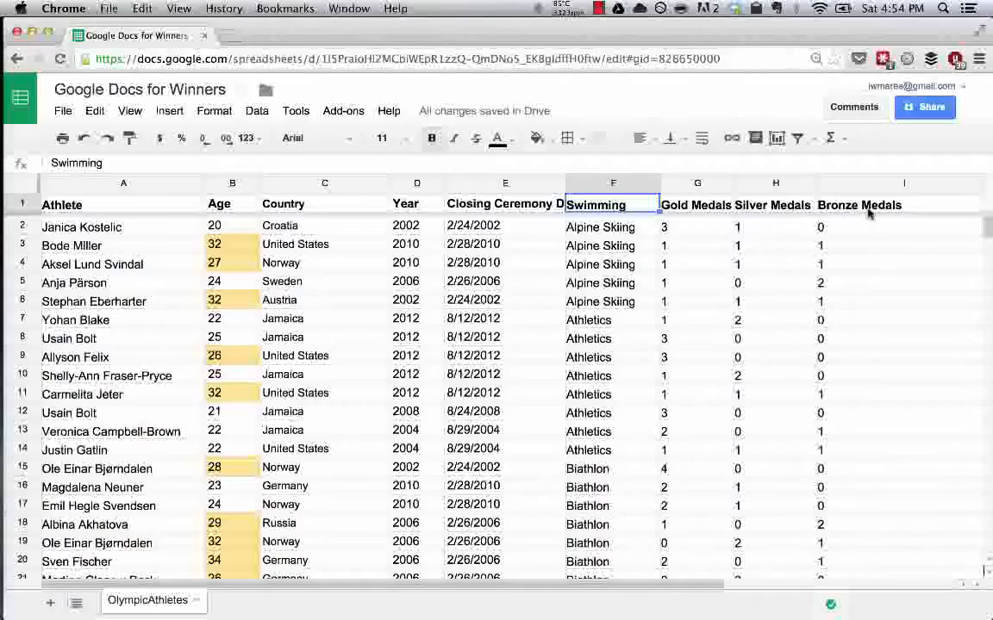
# Sort the whole sheet by Gold Medals (column G), first A to Z and finally Z to A.
pyautogui.click(725, 186)
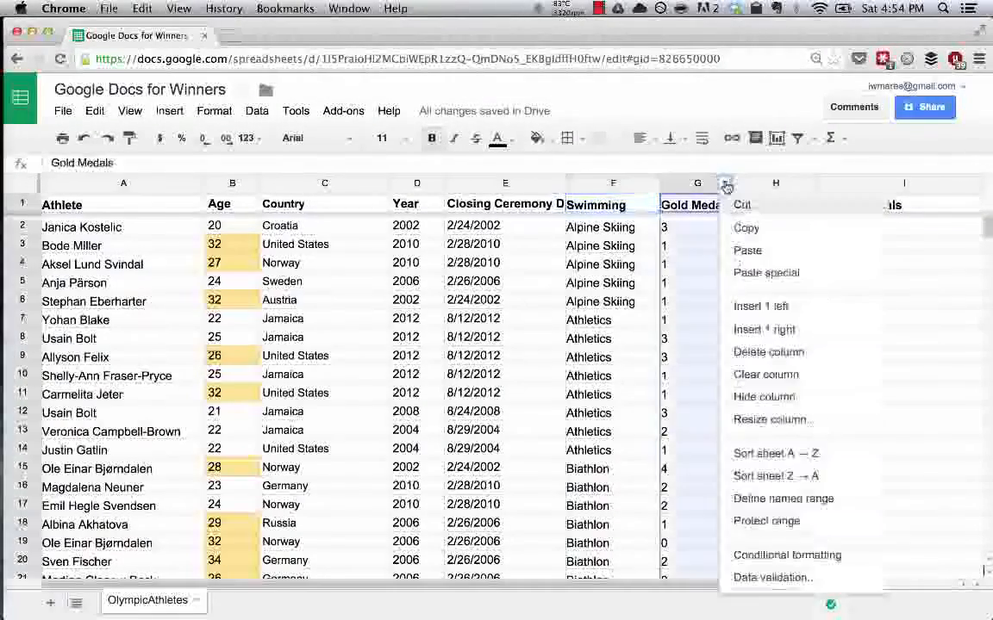
pyautogui.click(774, 457)
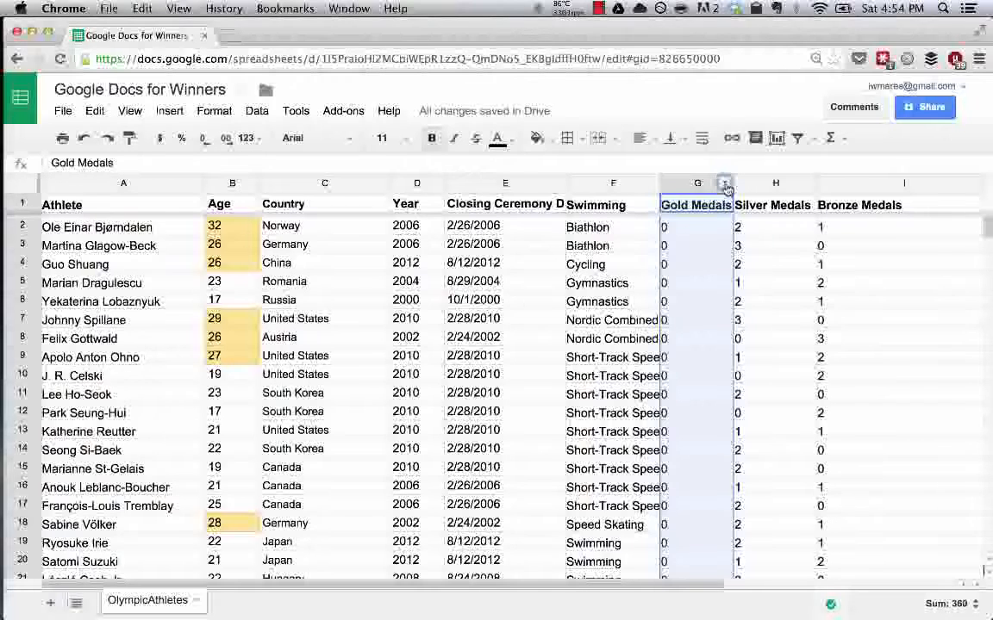
pyautogui.click(724, 183)
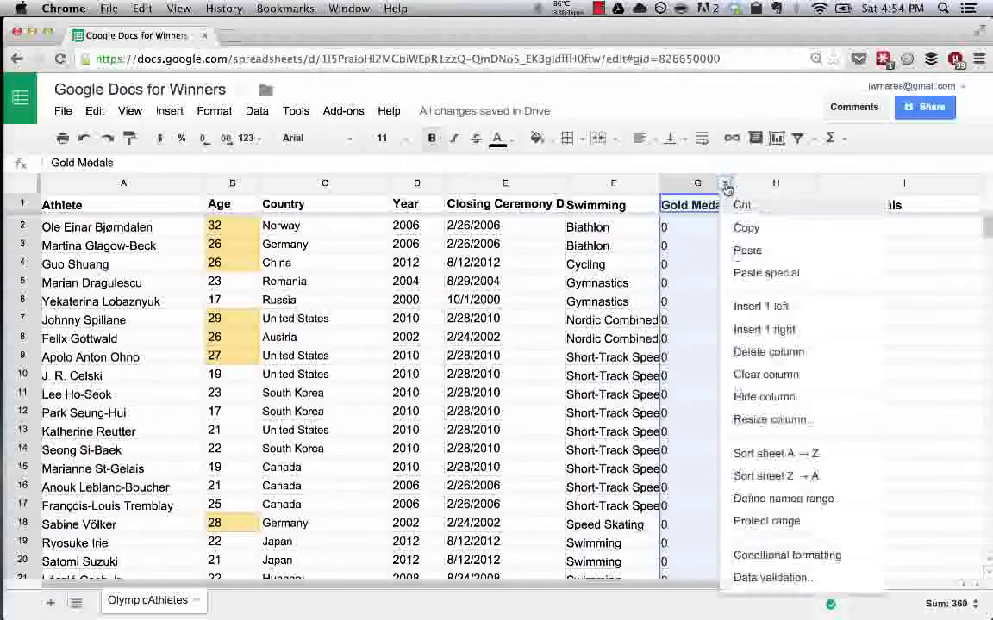
pyautogui.click(753, 479)
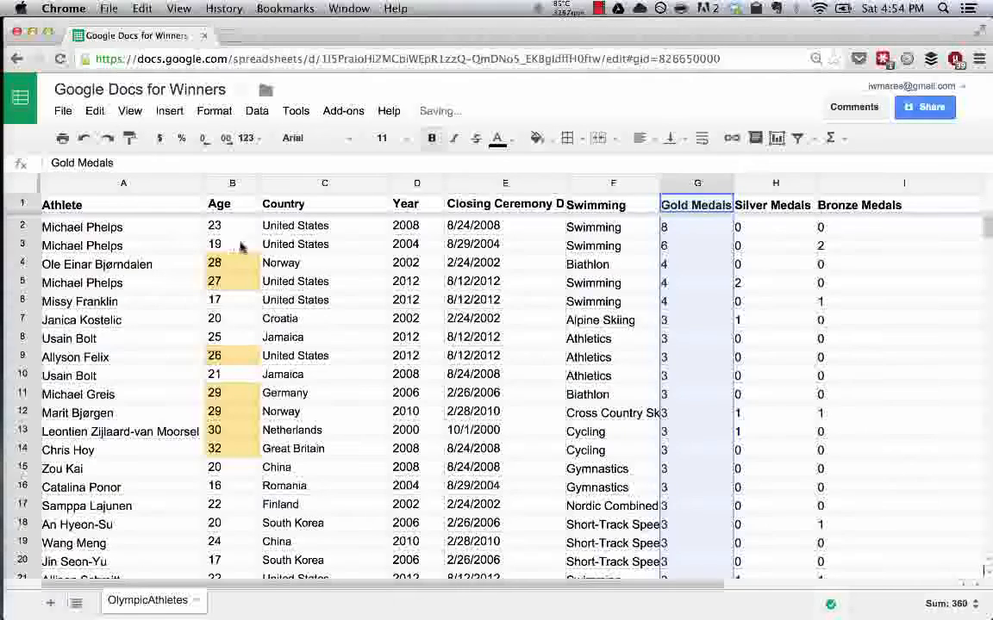
# Review the athletes ranked by gold medals, starting with A2:B3 and A4 and continuing down to about row 54.
pyautogui.moveTo(154, 228); pyautogui.dragTo(250, 249)
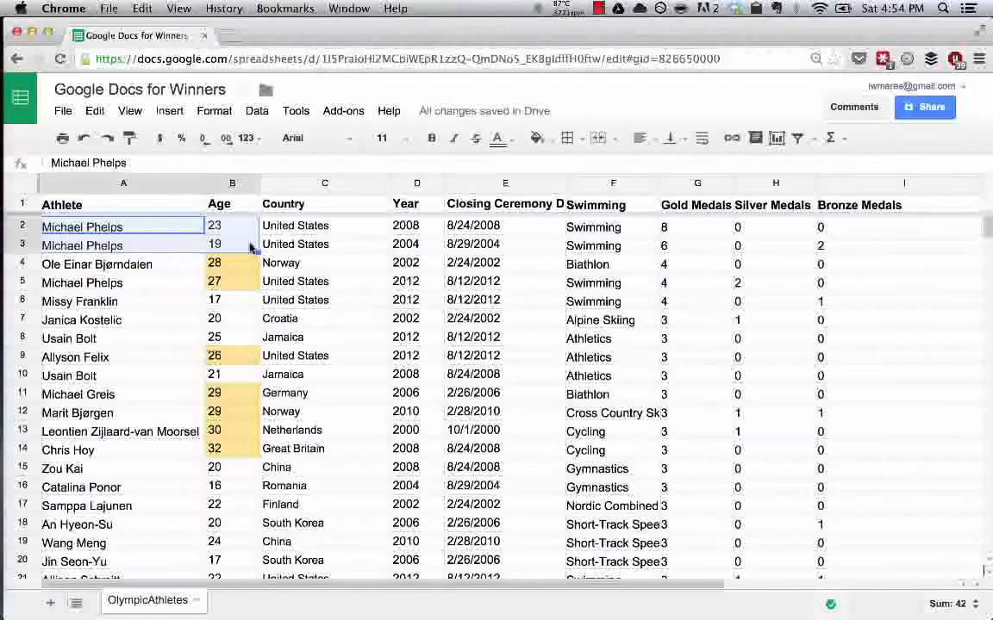
pyautogui.click(159, 265)
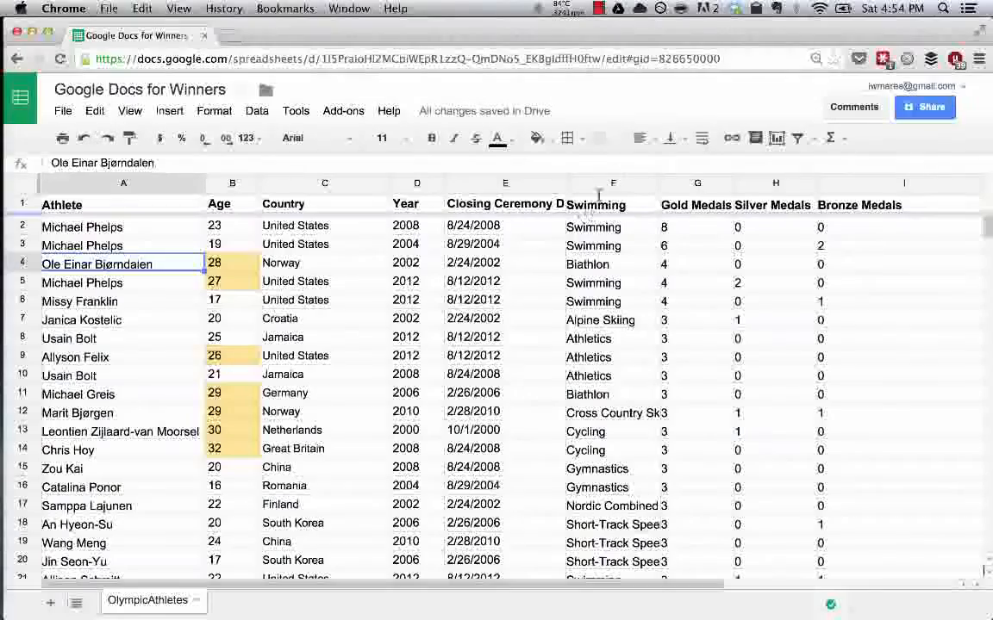
pyautogui.scroll(-8, 712, 382)
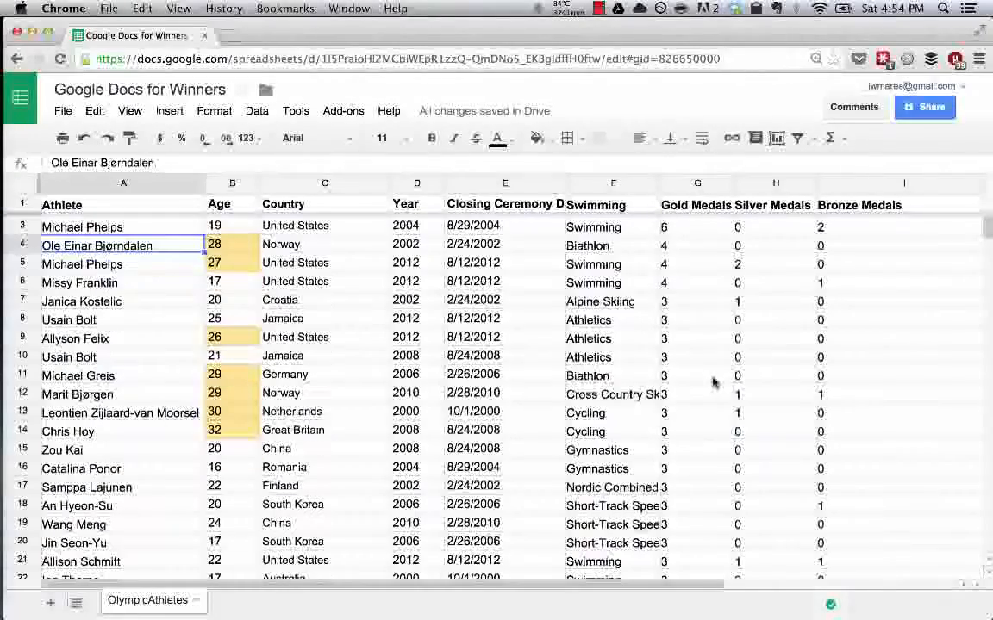
pyautogui.scroll(-3, 712, 381)
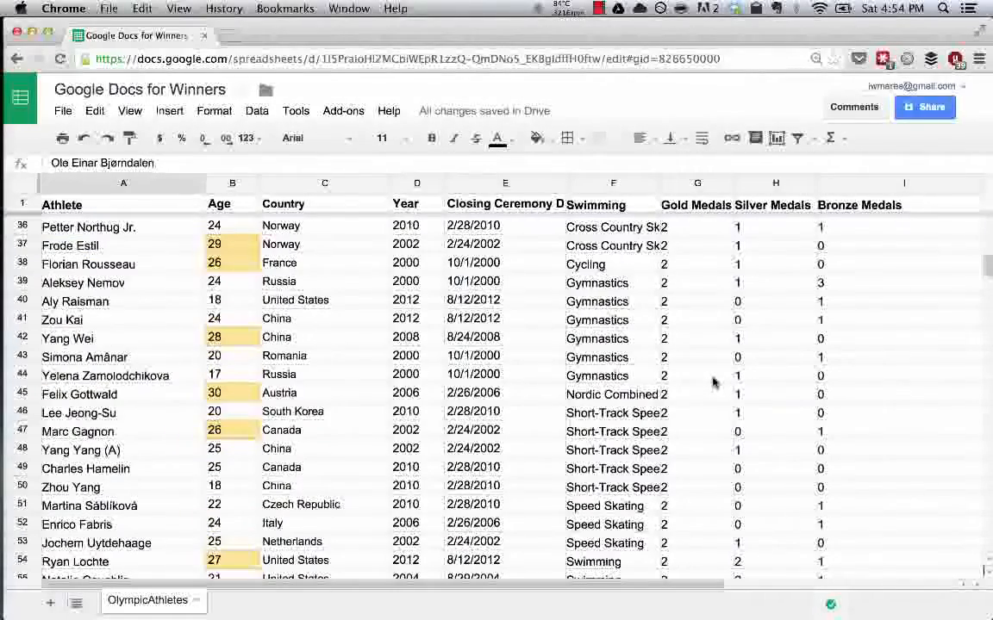
pyautogui.scroll(-1, 720, 381)
pyautogui.scroll(10, 198, 299)
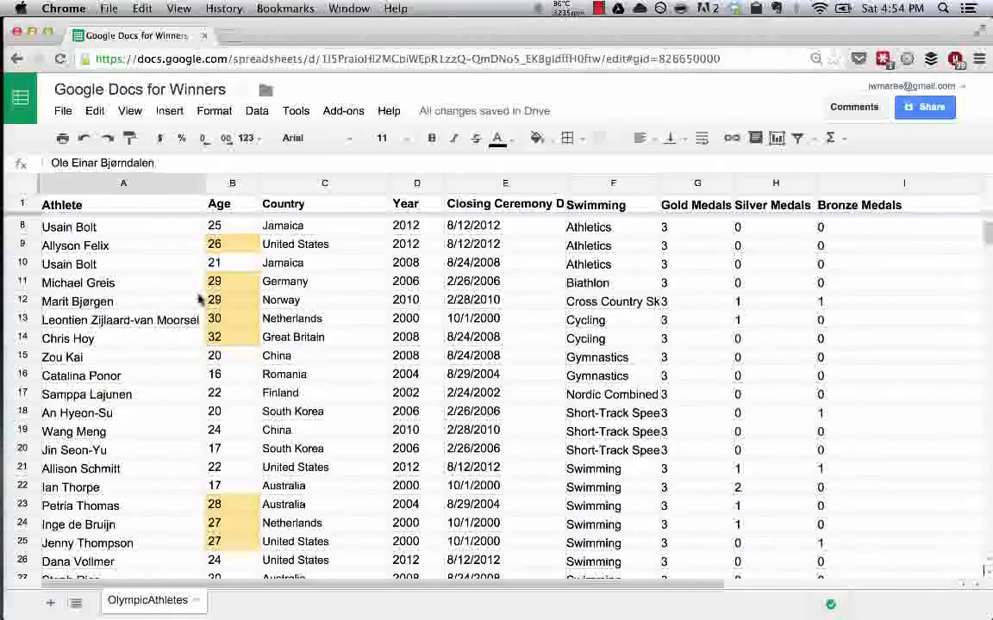
pyautogui.scroll(2, 198, 299)
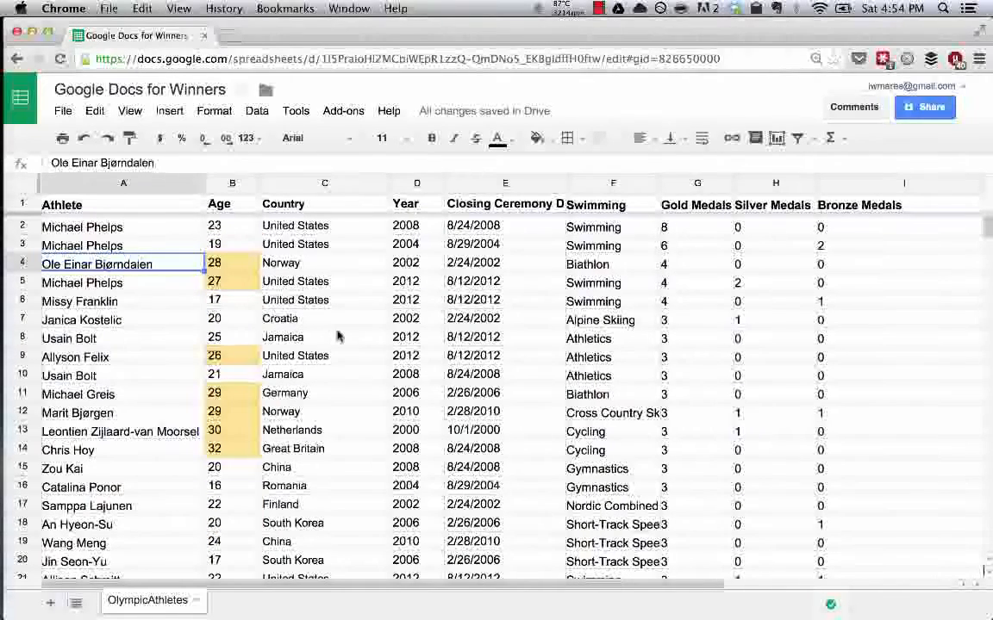
pyautogui.scroll(-8, 338, 336)
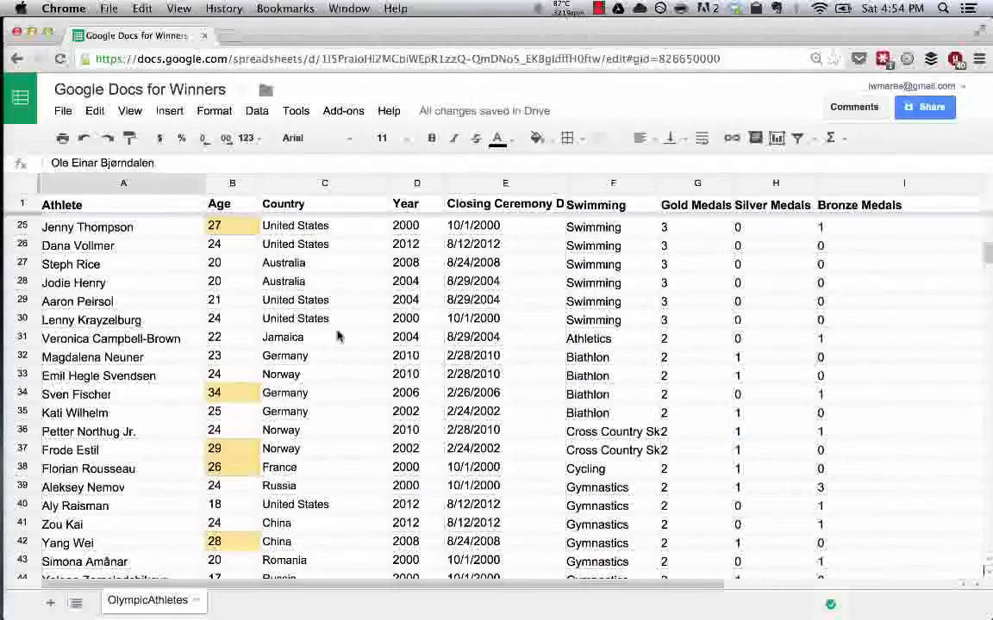
pyautogui.scroll(-3, 338, 337)
pyautogui.scroll(-1, 233, 185)
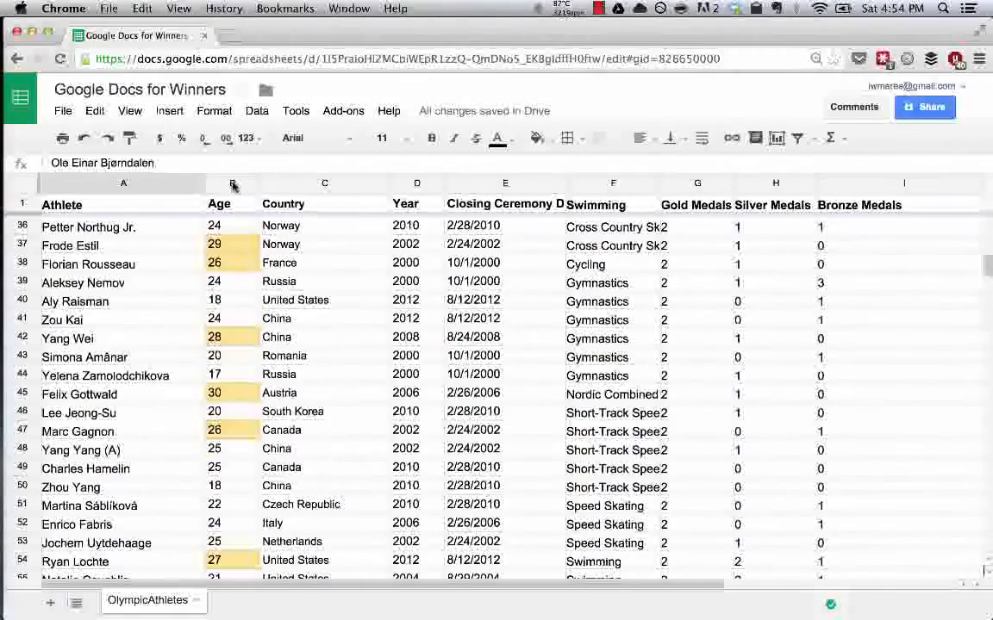
# Select the entire Age column (B).
pyautogui.click(233, 184)
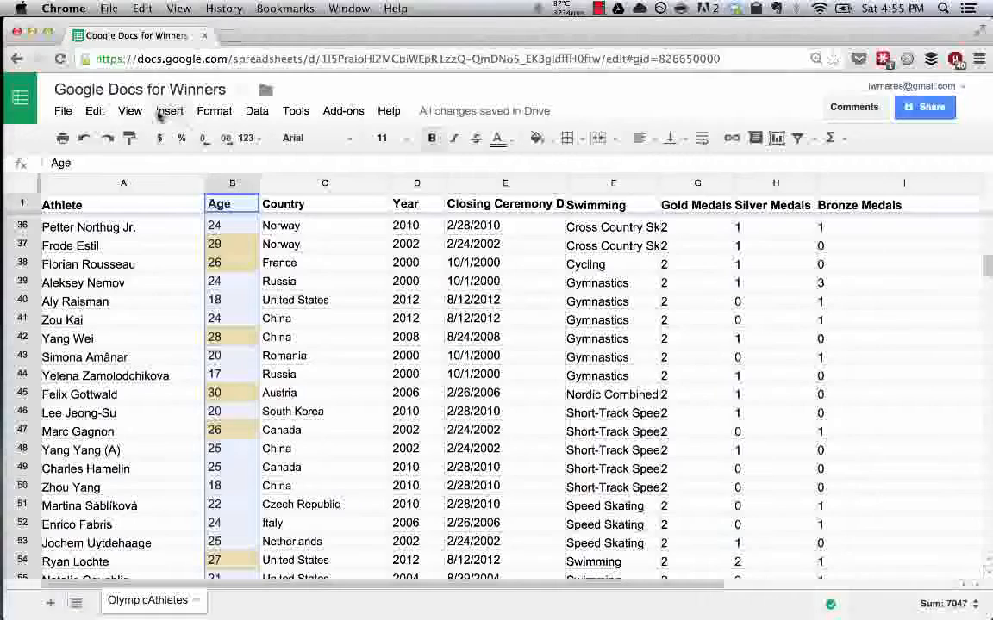